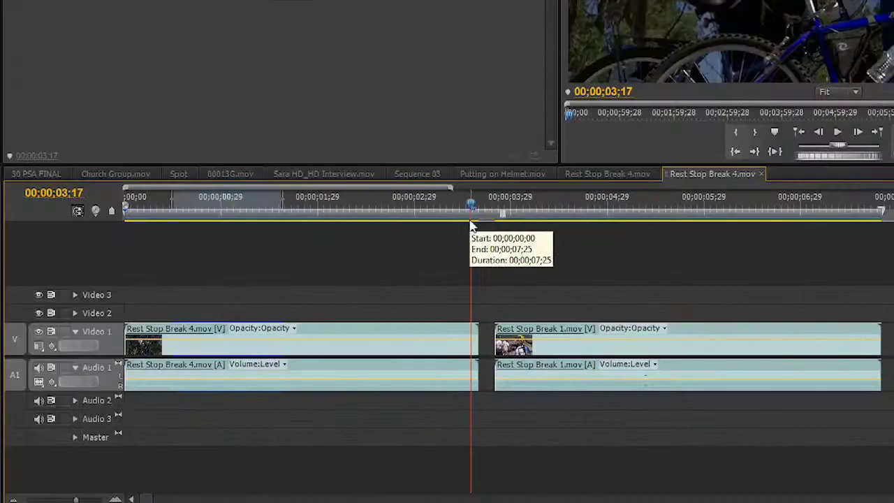
Step: Shuttle backward and forward through the sequence to review the footage, stopping at 00;00;03;13
{"action": "key", "text": "j"}
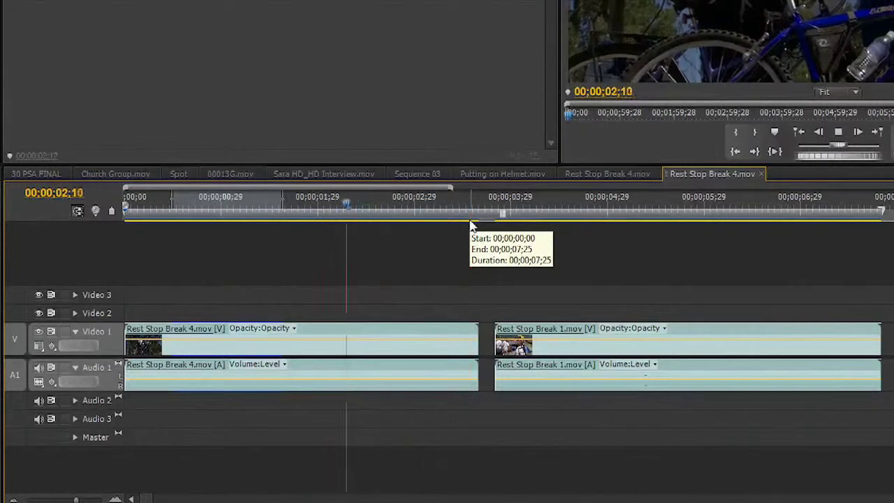
{"action": "key", "text": "k"}
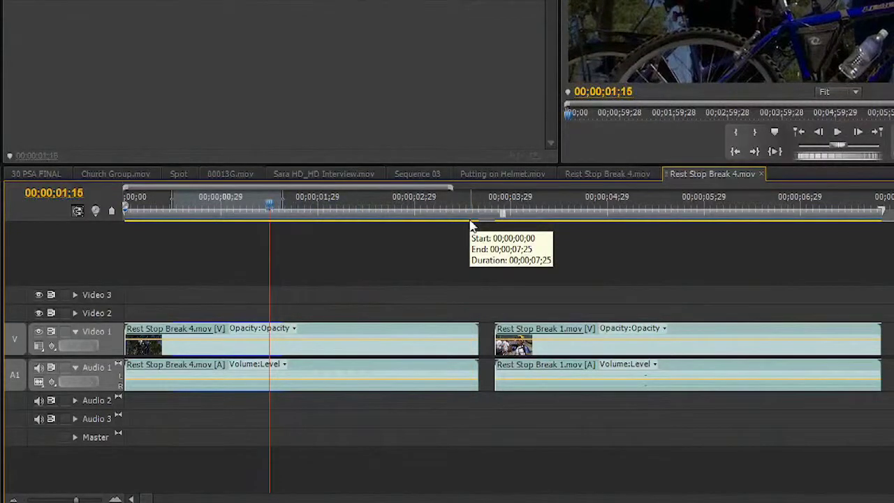
{"action": "key", "text": "l"}
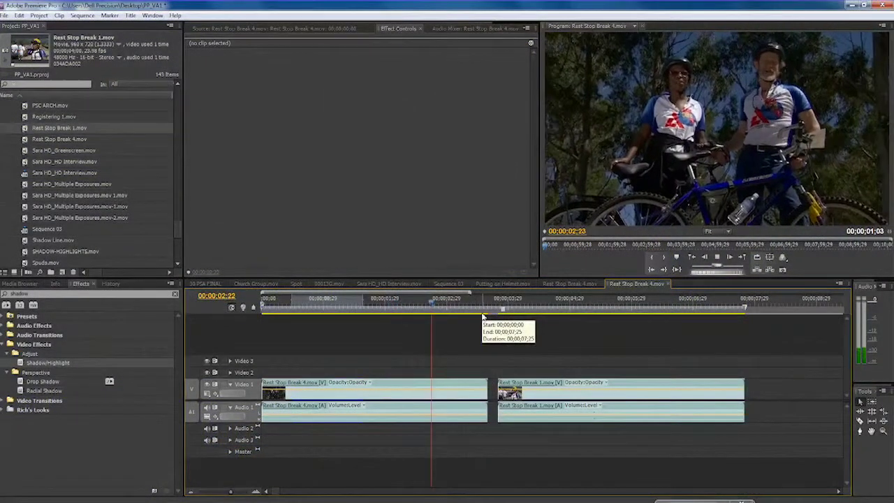
{"action": "key", "text": "space"}
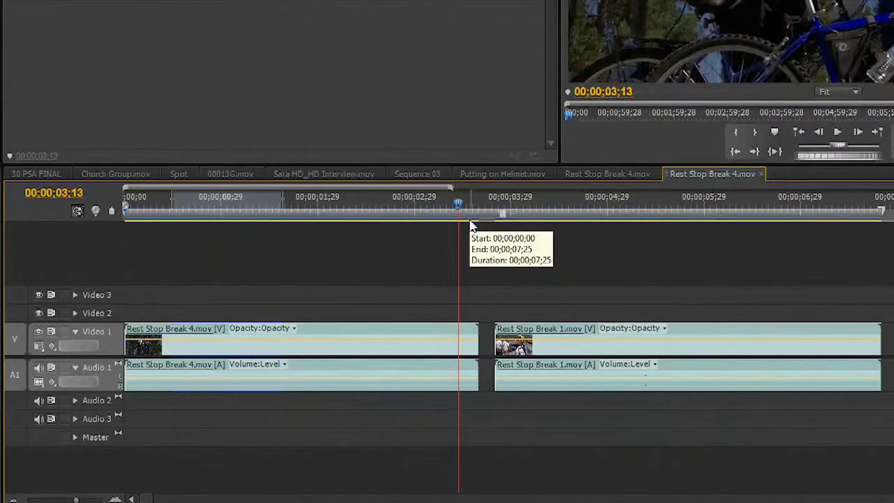
Step: Settle on the cut frame, then extract the marked section from Rest Stop Break 4
{"action": "key", "text": "j"}
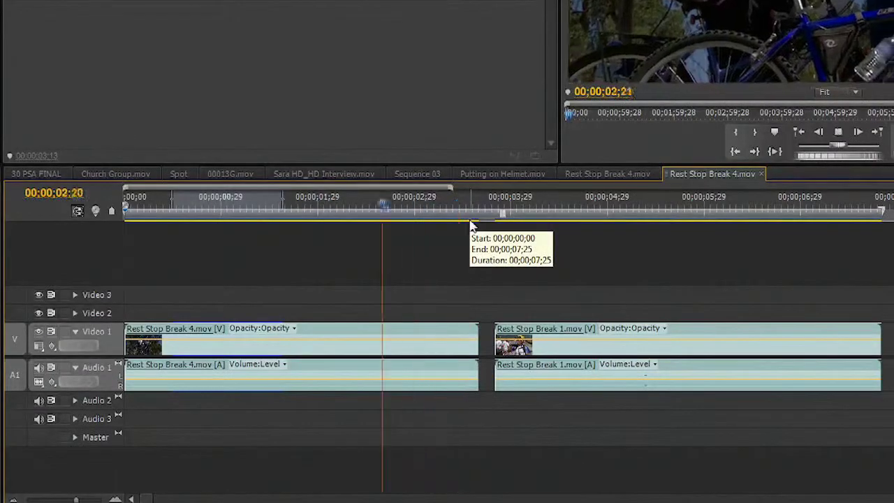
{"action": "key", "text": "k"}
{"action": "key", "text": "j"}
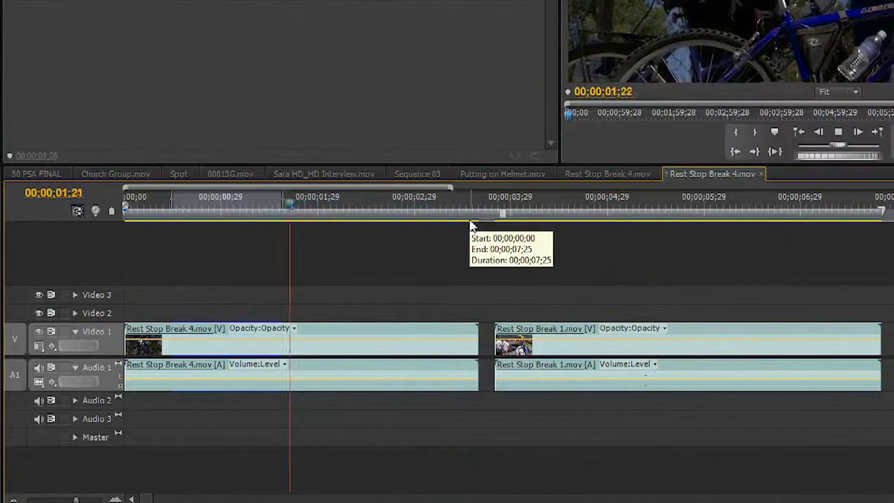
{"action": "key", "text": "k"}
{"action": "key", "text": "l"}
{"action": "key", "text": "k"}
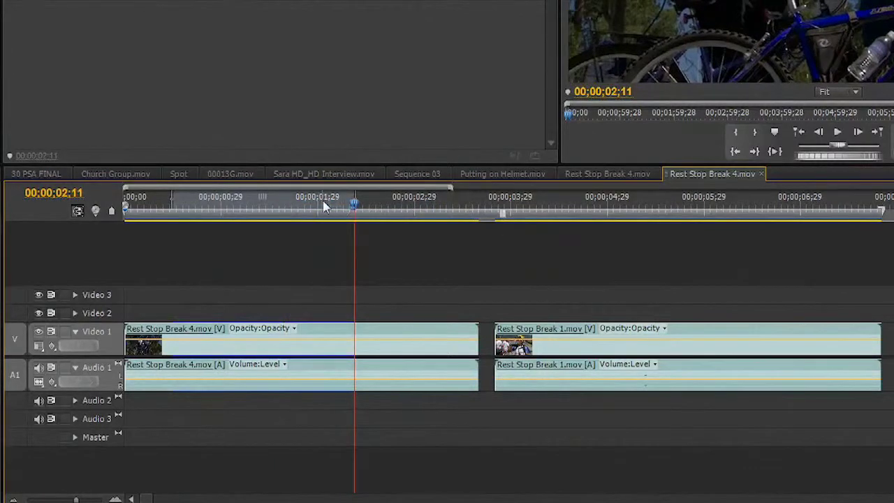
{"action": "key", "text": "Home"}
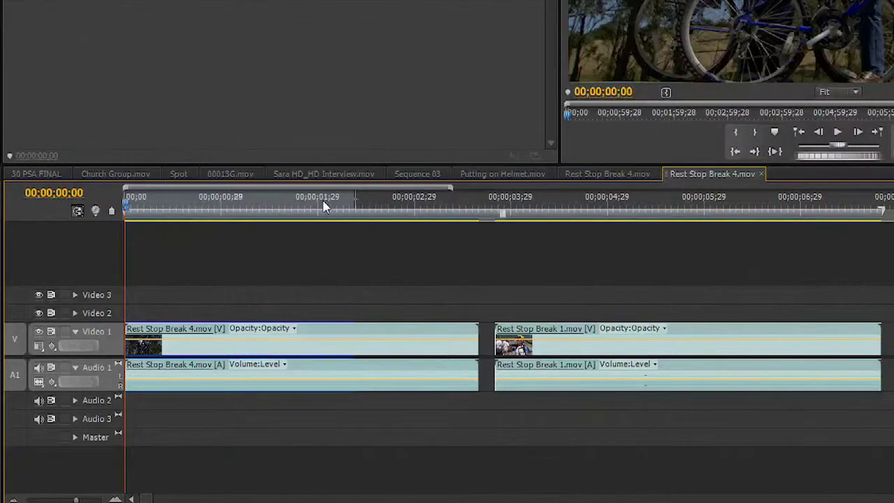
{"action": "key", "text": "ctrl+z"}
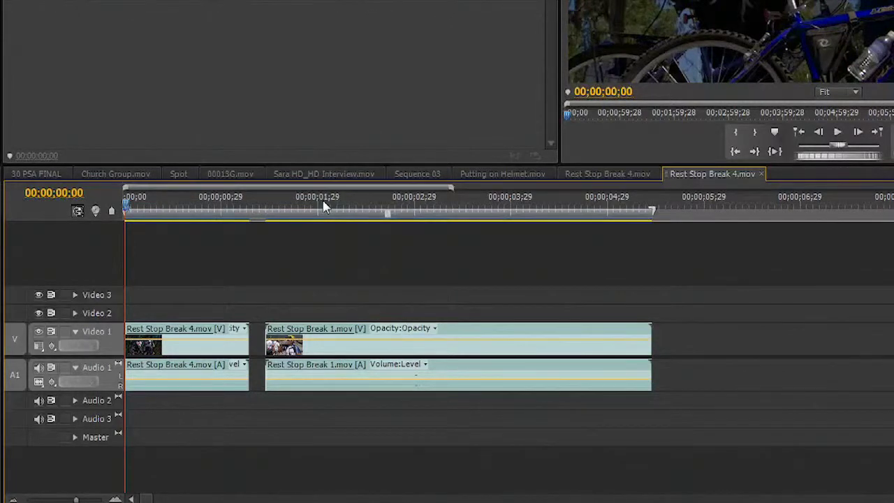
Step: Play back the edited sequence and park the playhead on the Rest Stop Break 4 / Rest Stop Break 1 cut
{"action": "key", "text": "space"}
{"action": "key", "text": "space"}
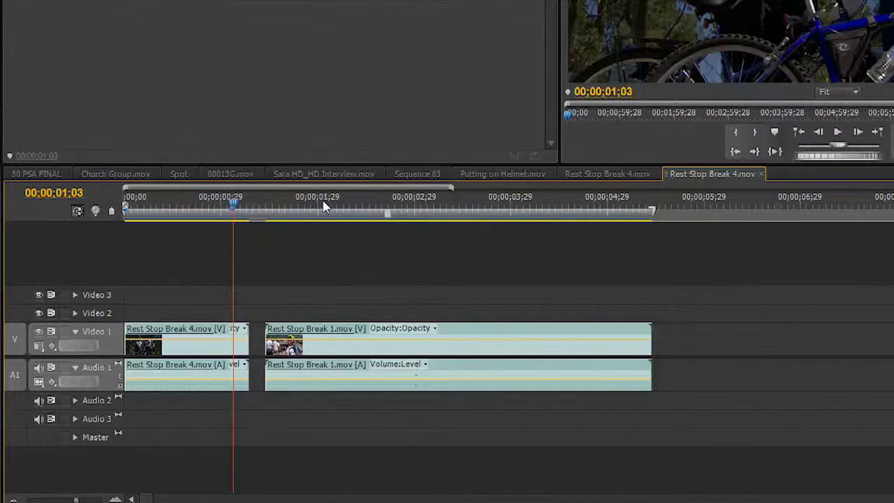
{"action": "key", "text": "j"}
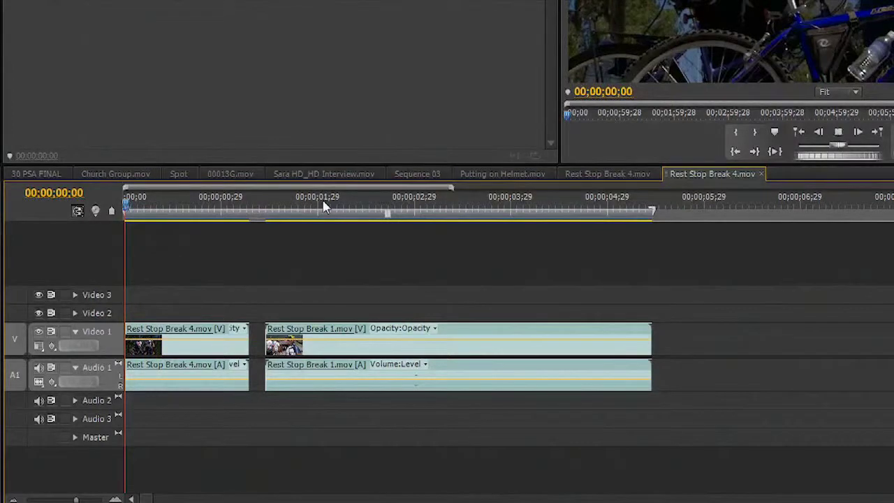
{"action": "key", "text": "shift+l"}
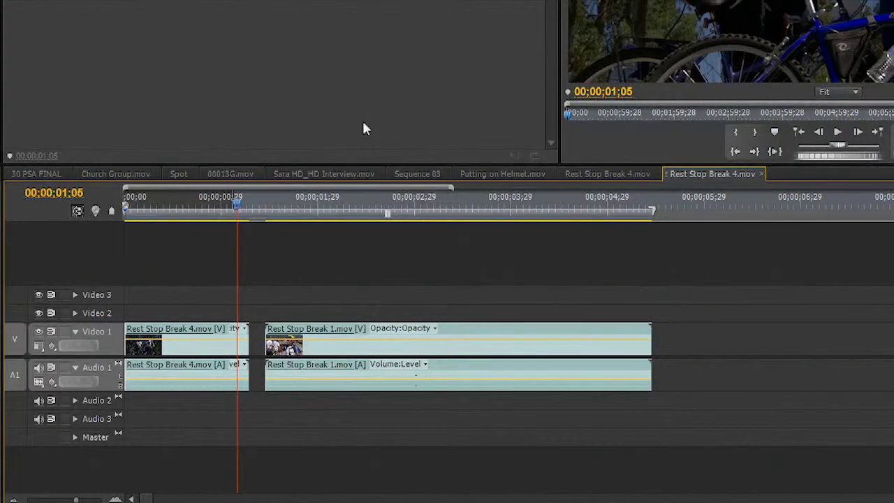
{"action": "key", "text": "Down"}
{"action": "key", "text": "Down"}
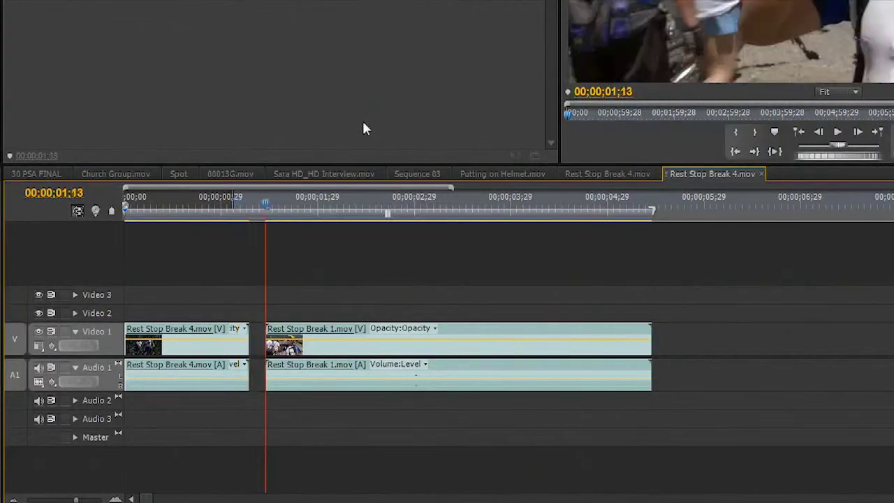
Step: Mark in/out around the cut and lift that range to leave a gap before Rest Stop Break 1
{"action": "key", "text": "t"}
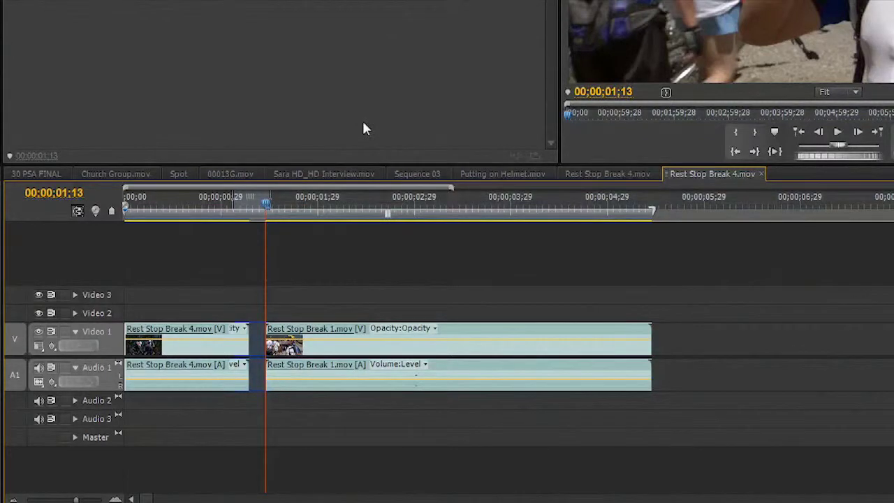
{"action": "key", "text": "ctrl+z"}
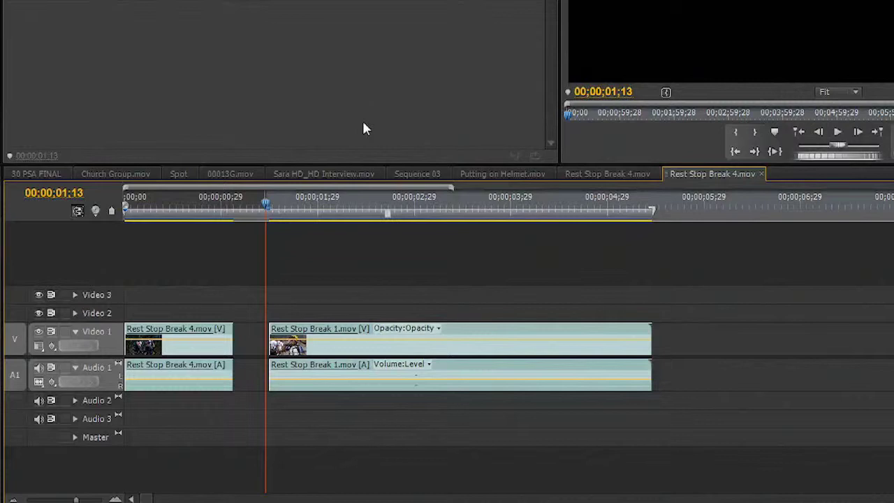
{"action": "key", "text": "space"}
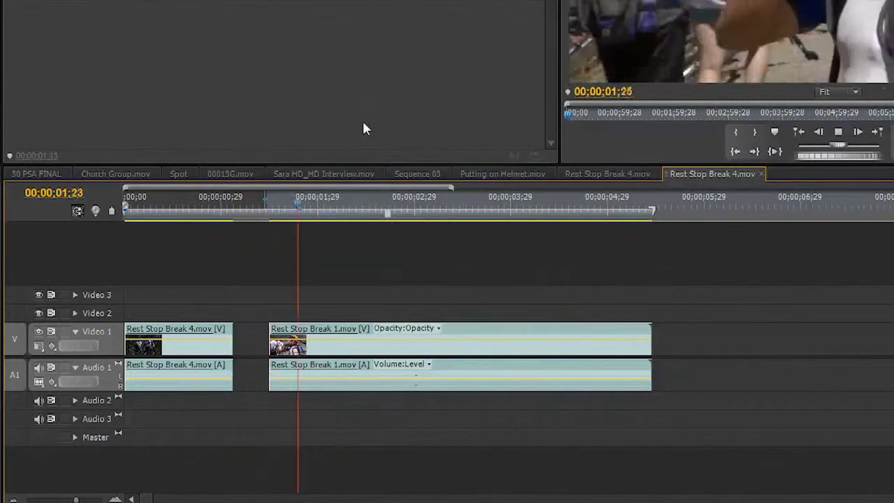
Step: Extract the opening of Rest Stop Break 1 from its start up to 00;00;02;02
{"action": "key", "text": "space"}
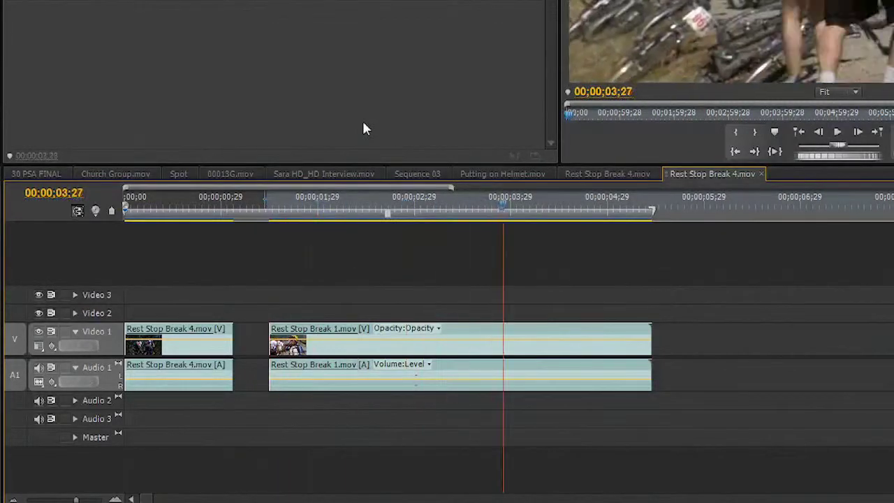
{"action": "key", "text": "j"}
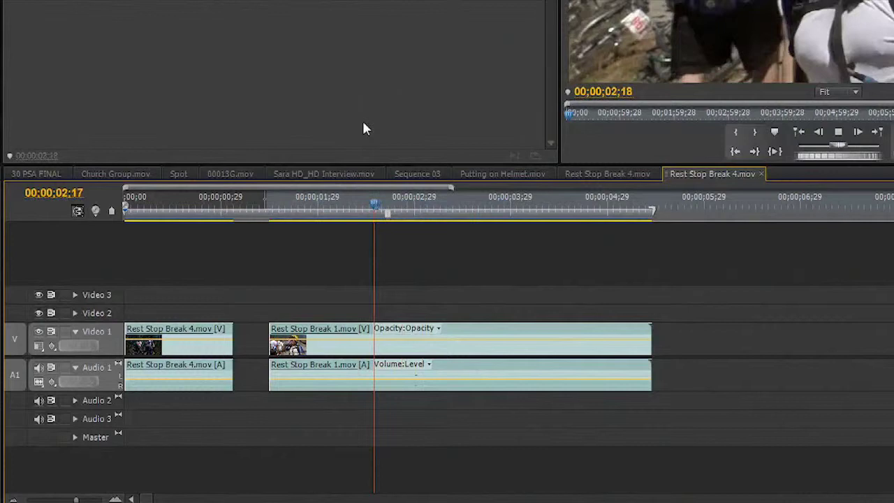
{"action": "key", "text": "k"}
{"action": "key", "text": "o"}
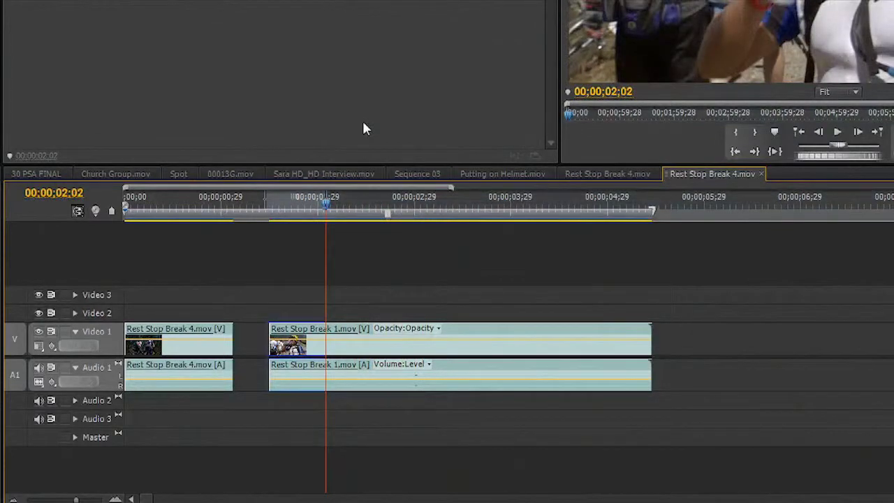
{"action": "key", "text": "apostrophe"}
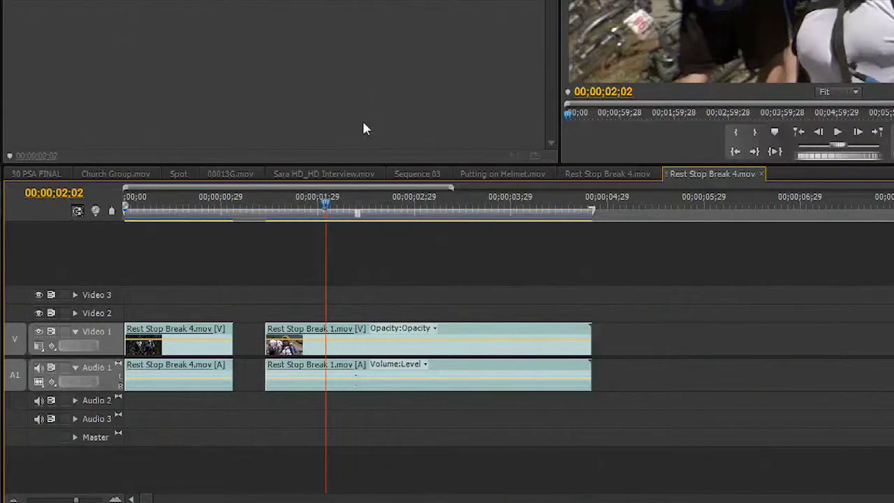
Step: Replay the trimmed Rest Stop Break 1 clip and mark its full extent
{"action": "key", "text": "Up"}
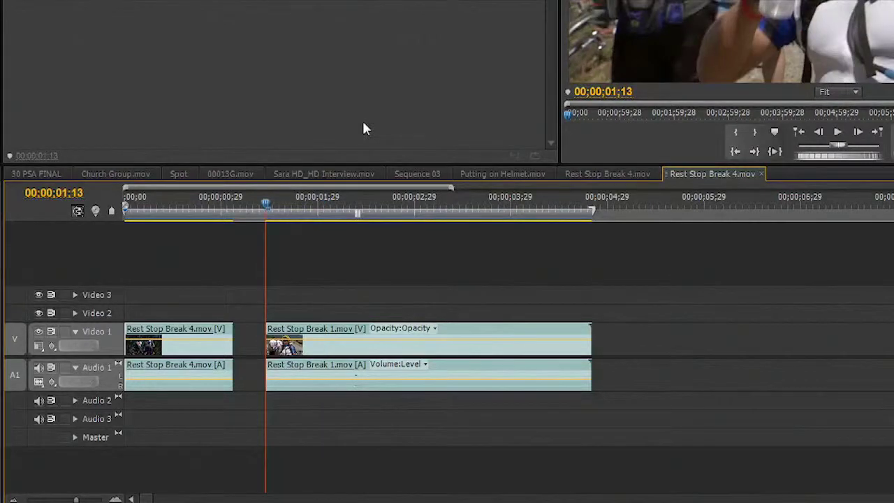
{"action": "key", "text": "space"}
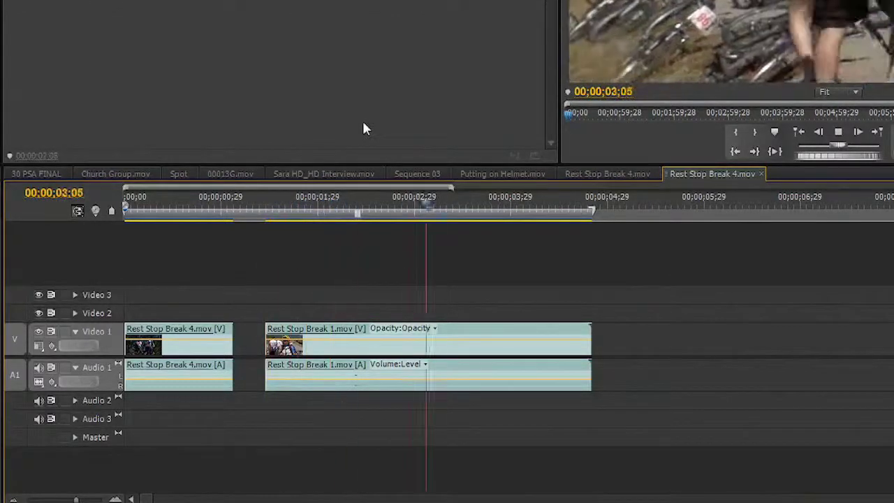
{"action": "key", "text": "space"}
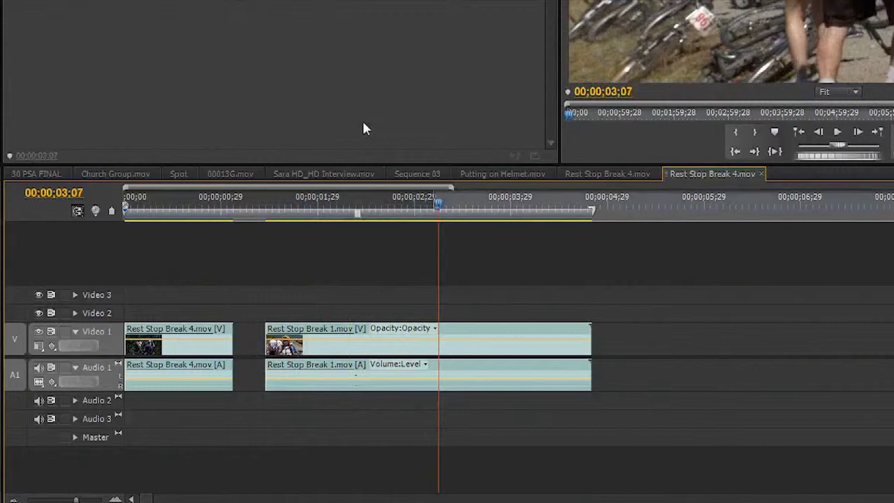
{"action": "key", "text": "End"}
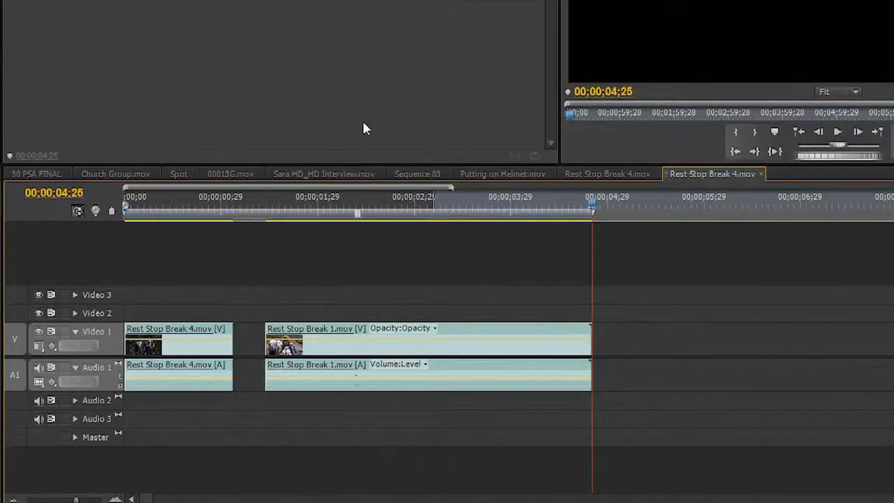
{"action": "key", "text": "d"}
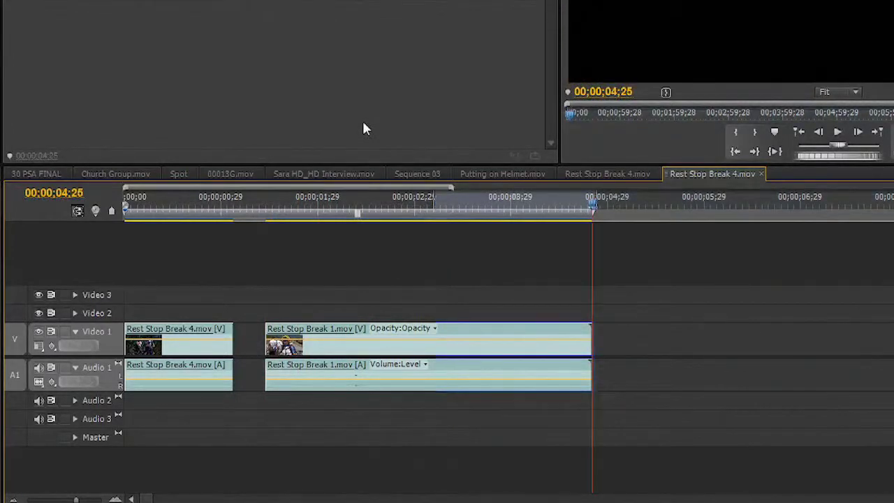